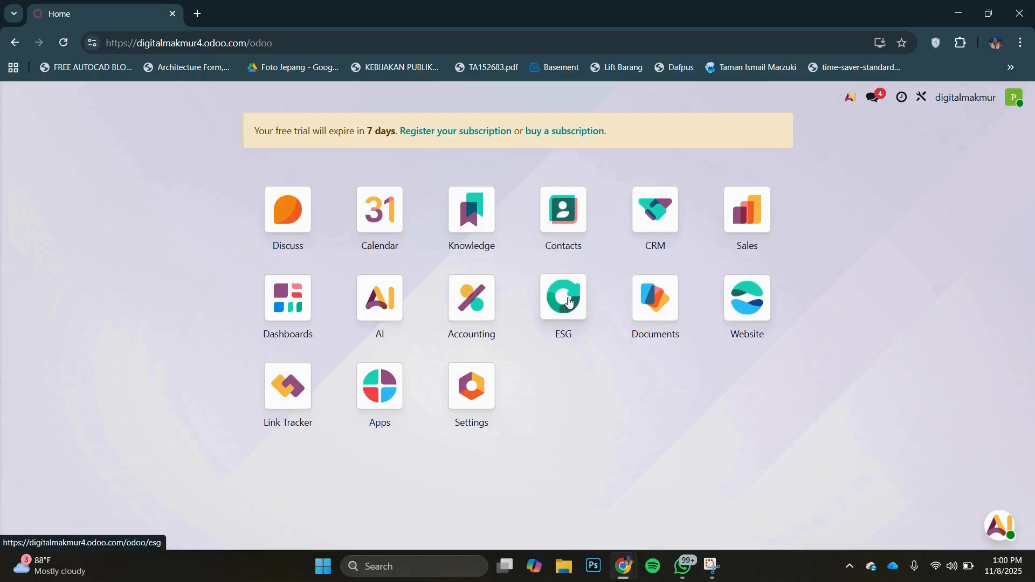
- Open the ESG app and review the options offered under Collect, Measure and Configuration
{"action": "left_click", "coordinate": [569, 302]}
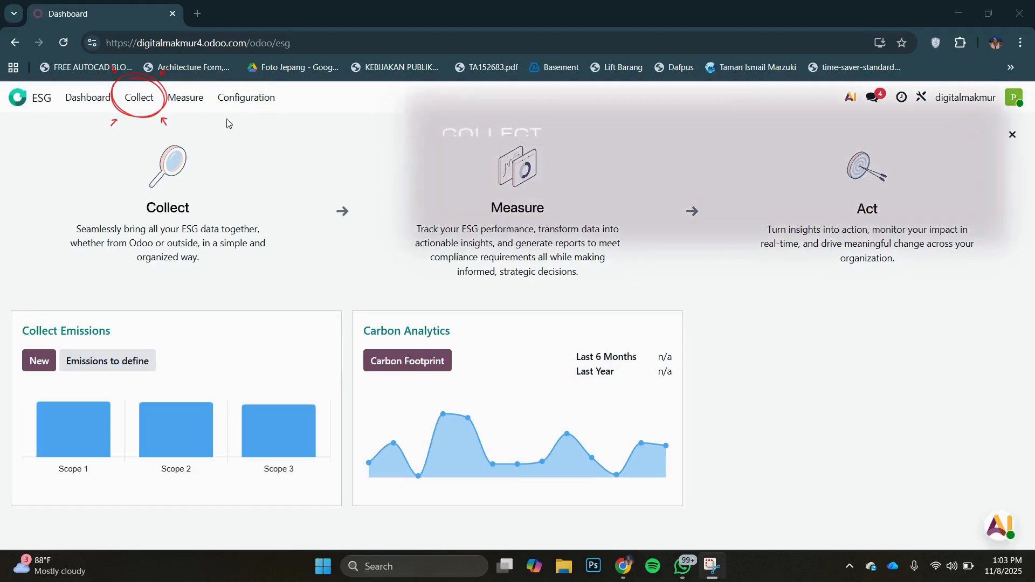
{"action": "left_click", "coordinate": [142, 101]}
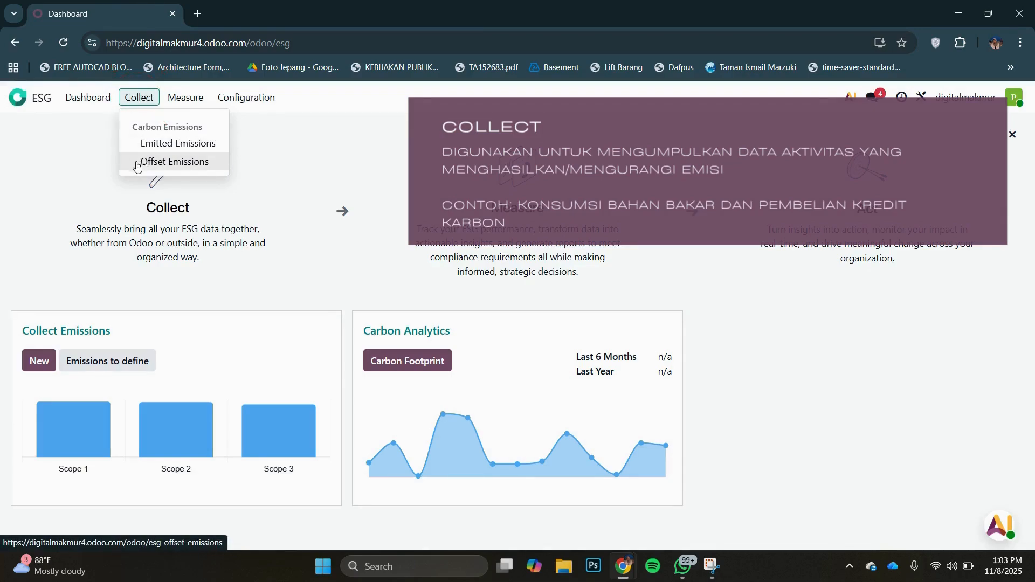
{"action": "left_click", "coordinate": [180, 99]}
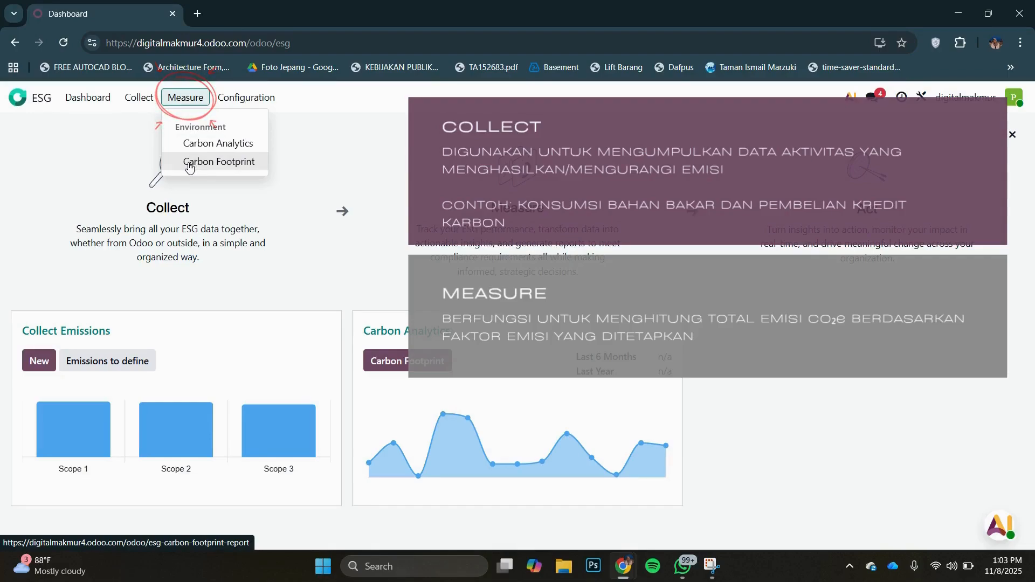
{"action": "left_click", "coordinate": [228, 102]}
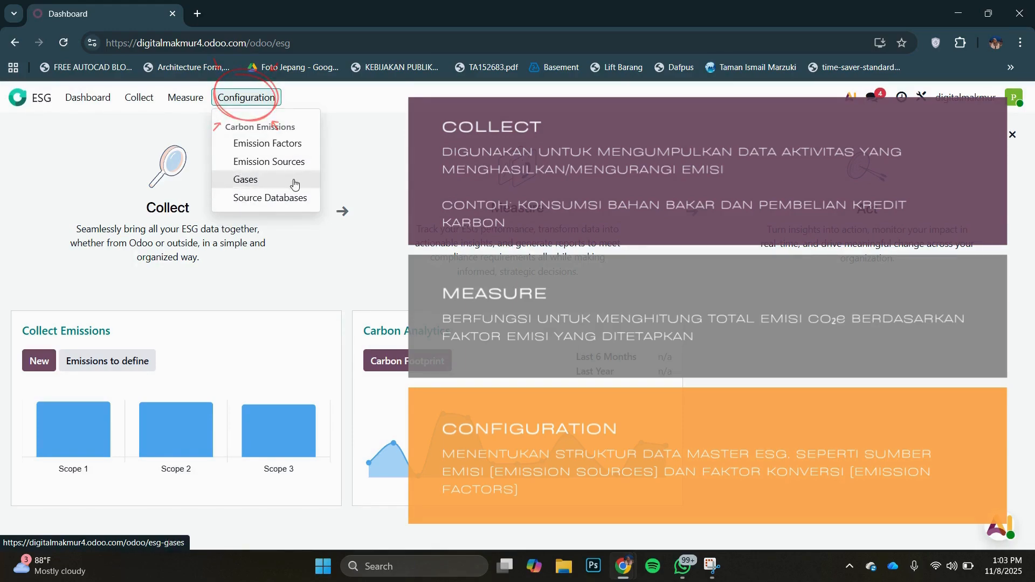
{"action": "left_click", "coordinate": [352, 153]}
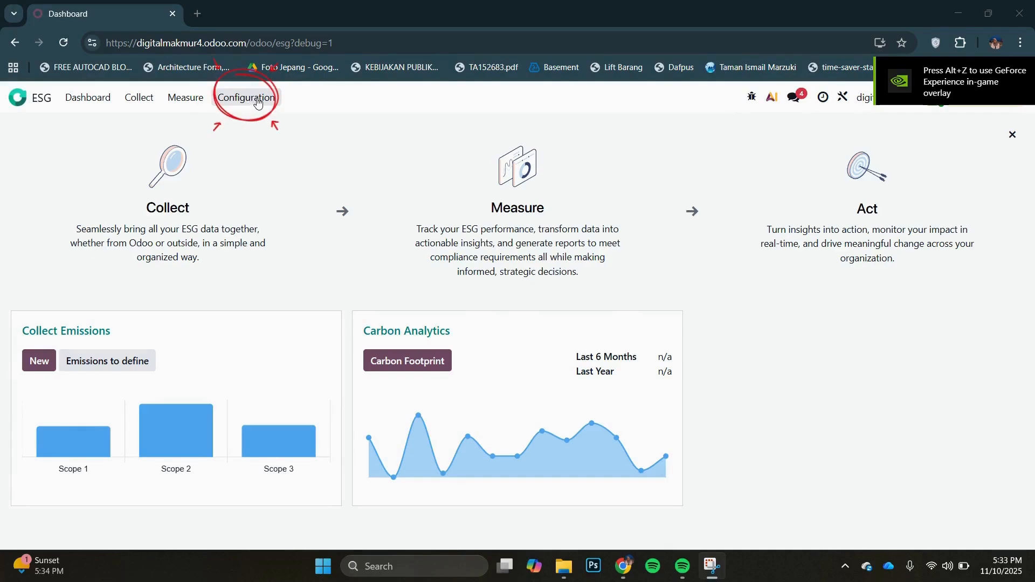
{"action": "left_click", "coordinate": [258, 100]}
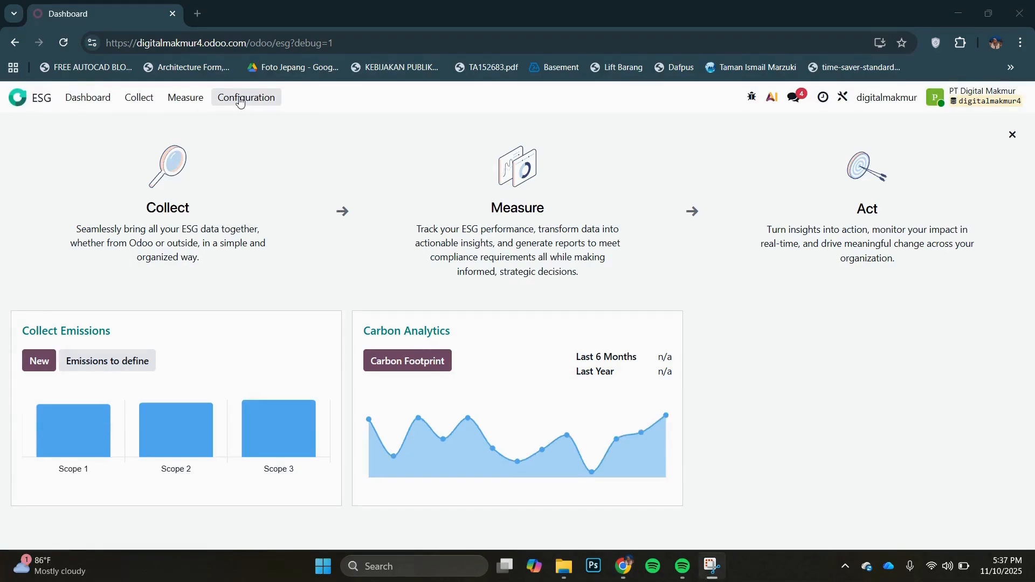
- Create the emission factor "Fuel Combustion – Diesel Truck": 2.68 kgCO₂e/L, Scope 1 Mobile Combustion, Indonesia, valid from Jan 1, 2024, 5% uncertainty, IPCC database
{"action": "left_click", "coordinate": [241, 100]}
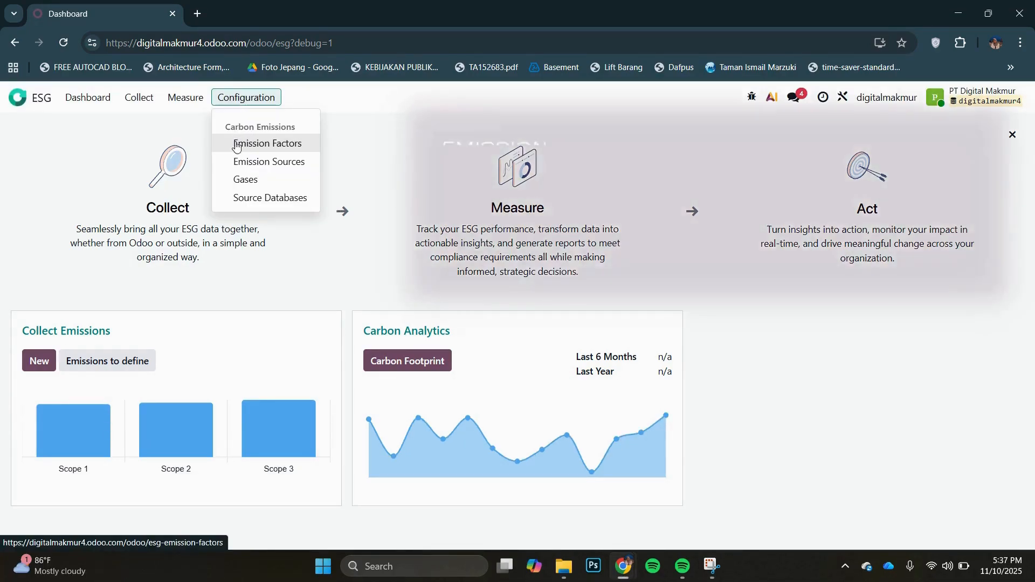
{"action": "left_click", "coordinate": [236, 145]}
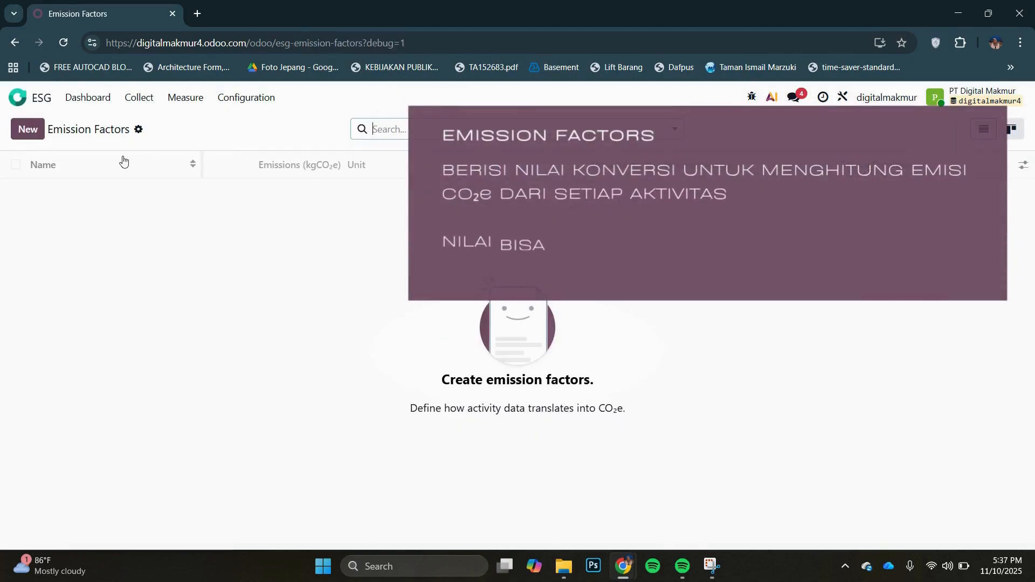
{"action": "left_click", "coordinate": [26, 138]}
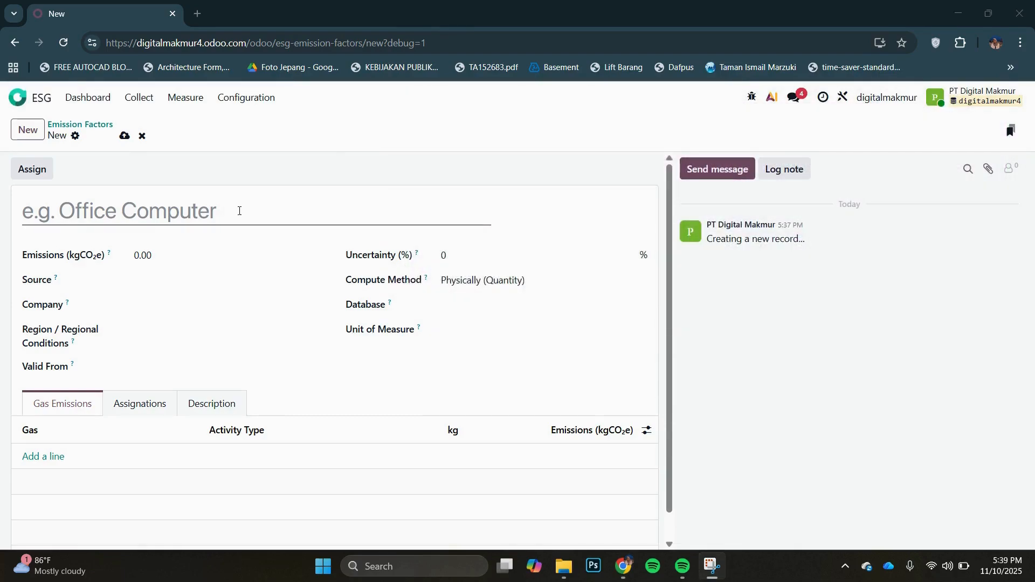
{"action": "left_click", "coordinate": [239, 211]}
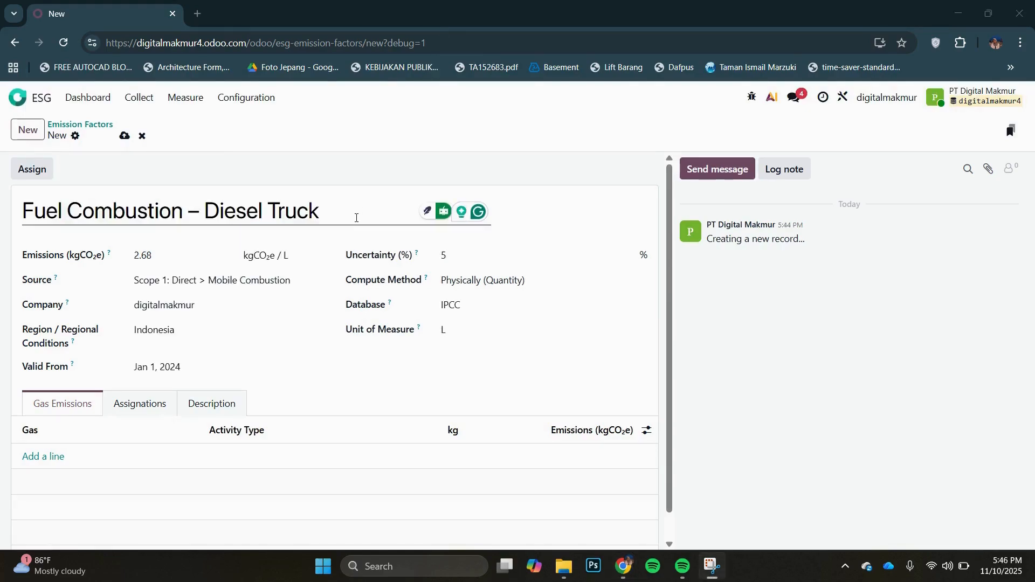
- Review the emission factor's name and emissions value, and examine the full list of available emission sources by scope
{"action": "left_click_drag", "start_coordinate": [356, 215], "coordinate": [6, 217]}
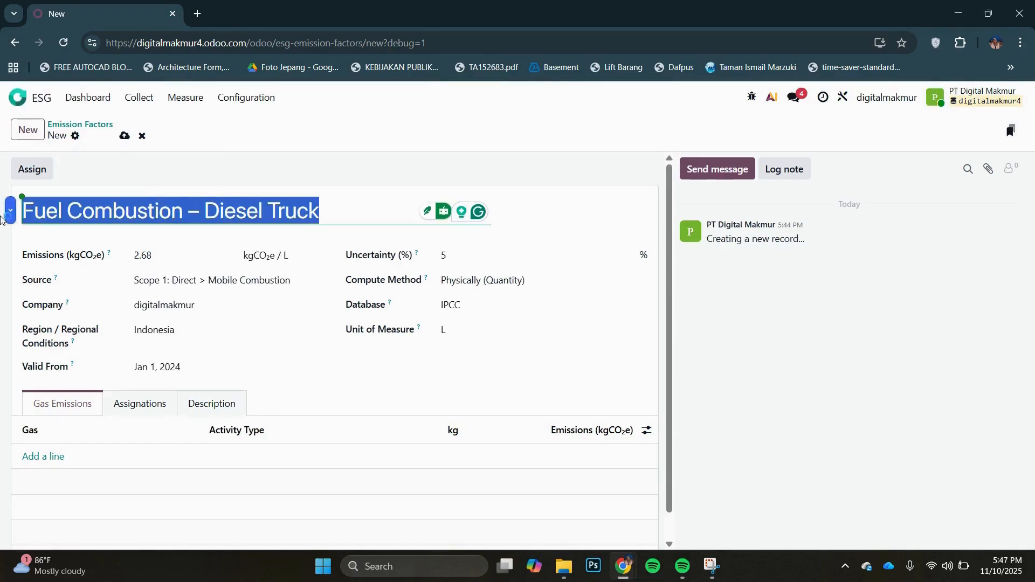
{"action": "double_click", "coordinate": [166, 253]}
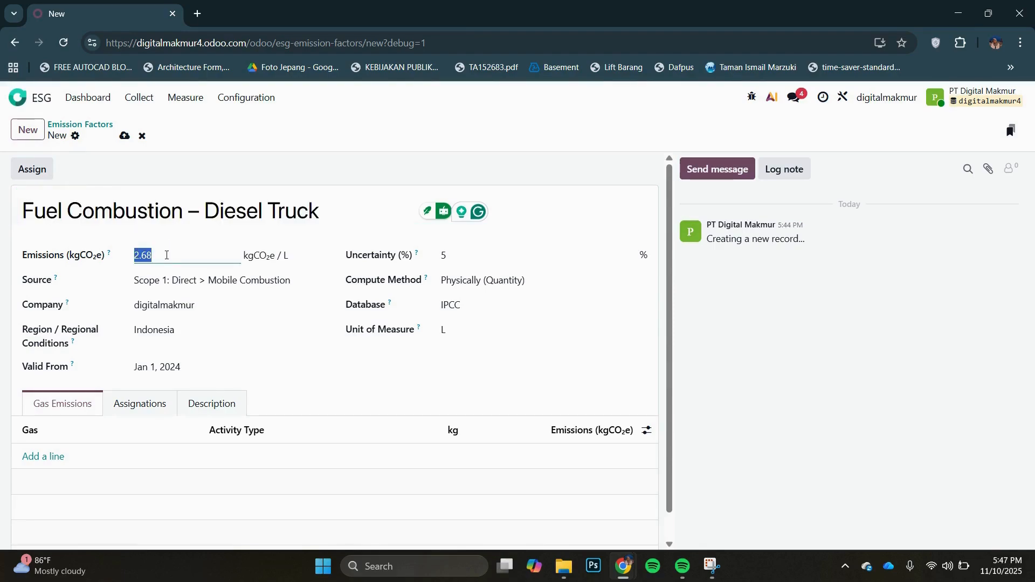
{"action": "left_click", "coordinate": [192, 280]}
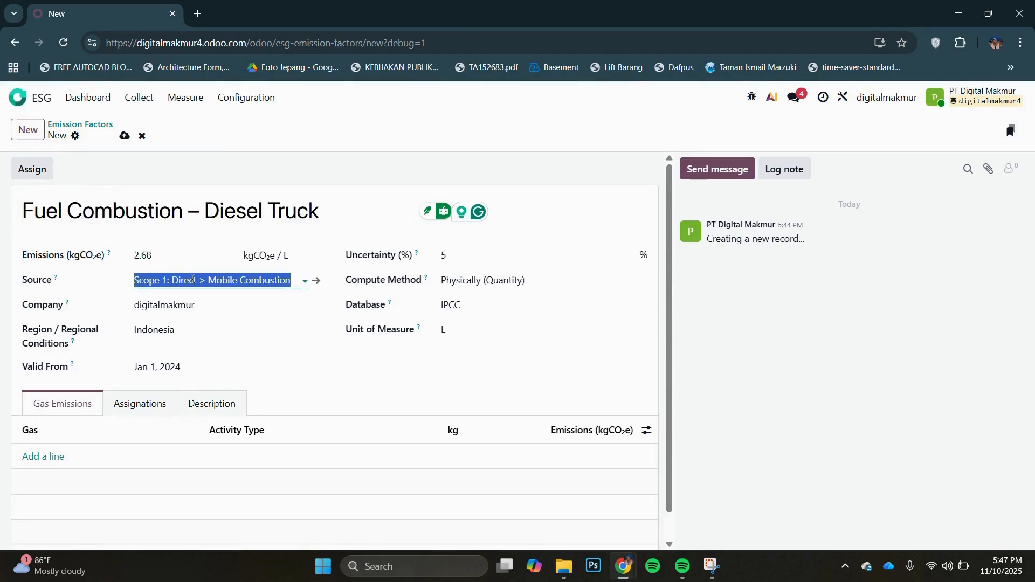
{"action": "left_click", "coordinate": [186, 449]}
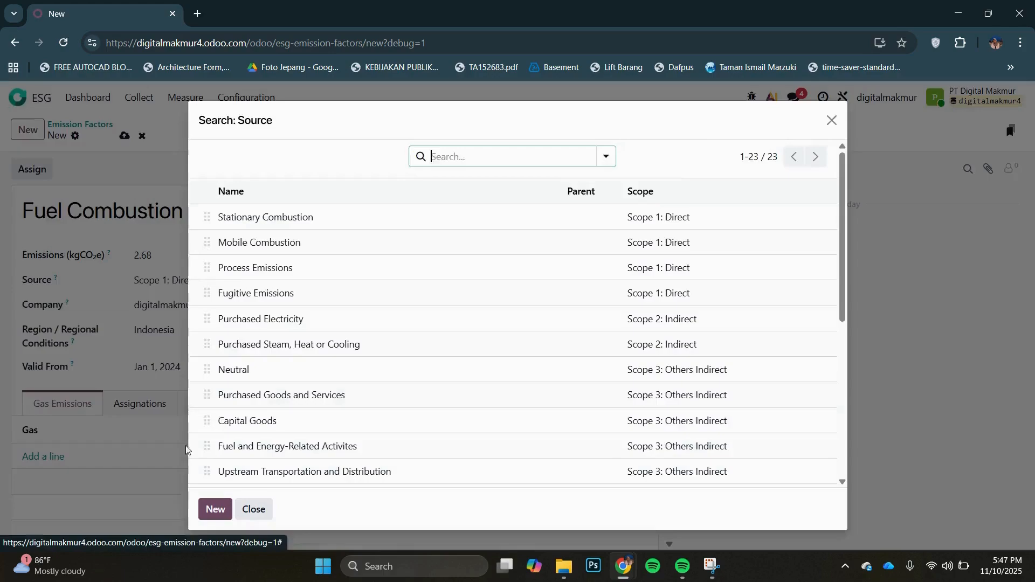
{"action": "scroll", "coordinate": [798, 373], "scroll_direction": "down", "scroll_amount": 3}
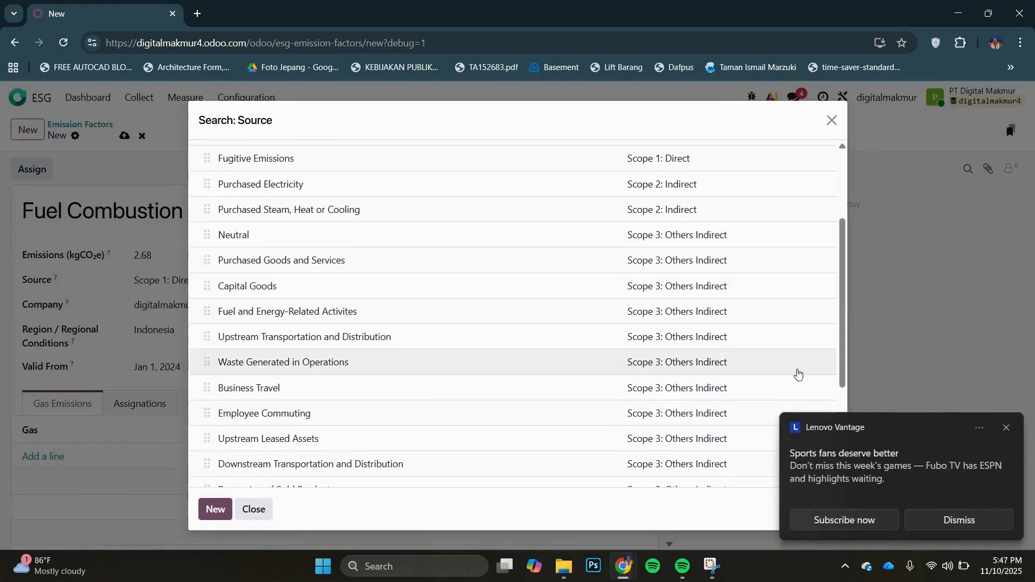
{"action": "left_click", "coordinate": [1004, 431]}
{"action": "scroll", "coordinate": [701, 242], "scroll_direction": "up", "scroll_amount": 3}
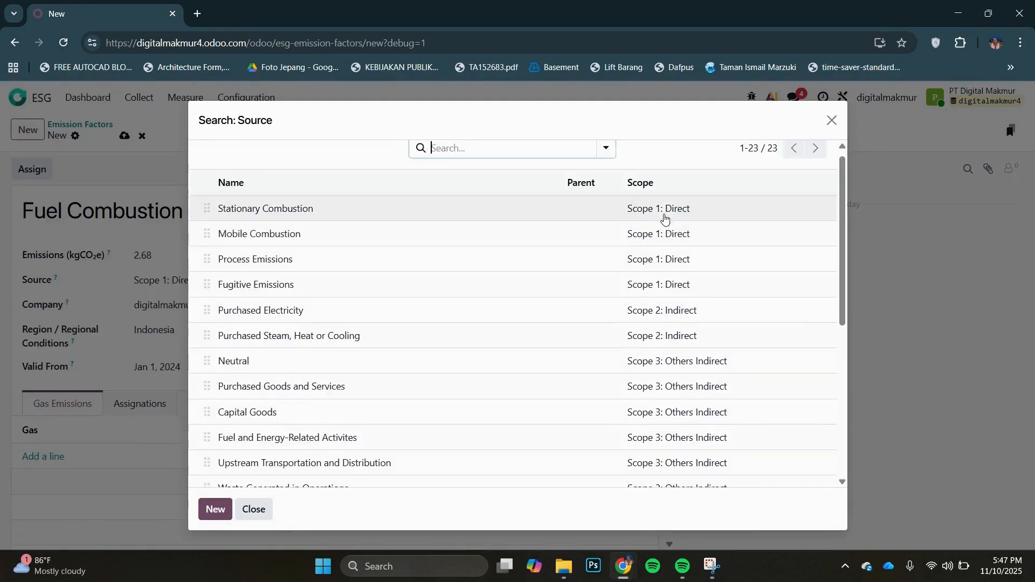
{"action": "scroll", "coordinate": [664, 323], "scroll_direction": "down", "scroll_amount": 3}
{"action": "scroll", "coordinate": [663, 328], "scroll_direction": "down", "scroll_amount": 5}
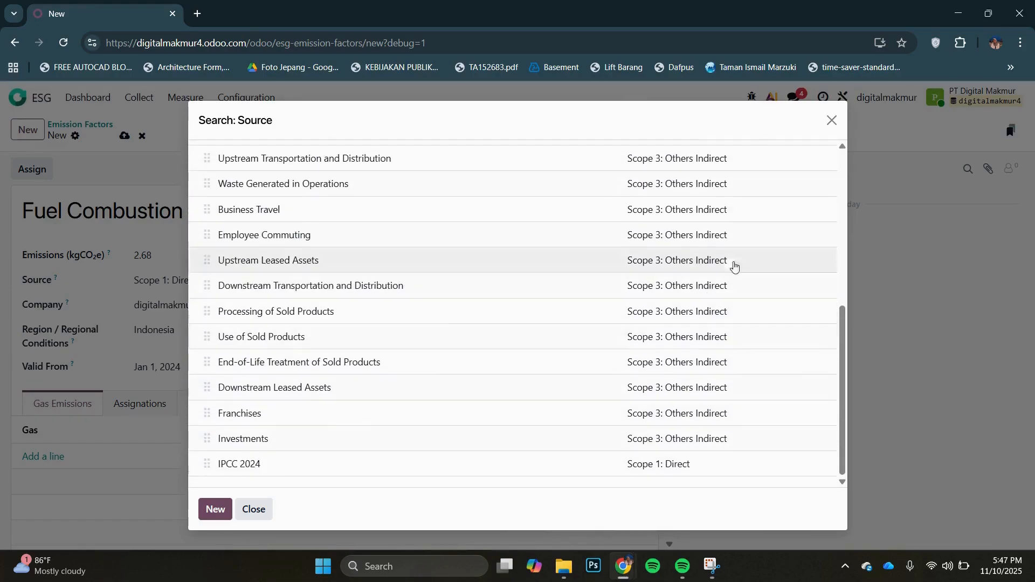
{"action": "key", "text": "Escape"}
- View the record of the IPCC database linked to the emission factor, and return to the factor's form
{"action": "left_click", "coordinate": [481, 304]}
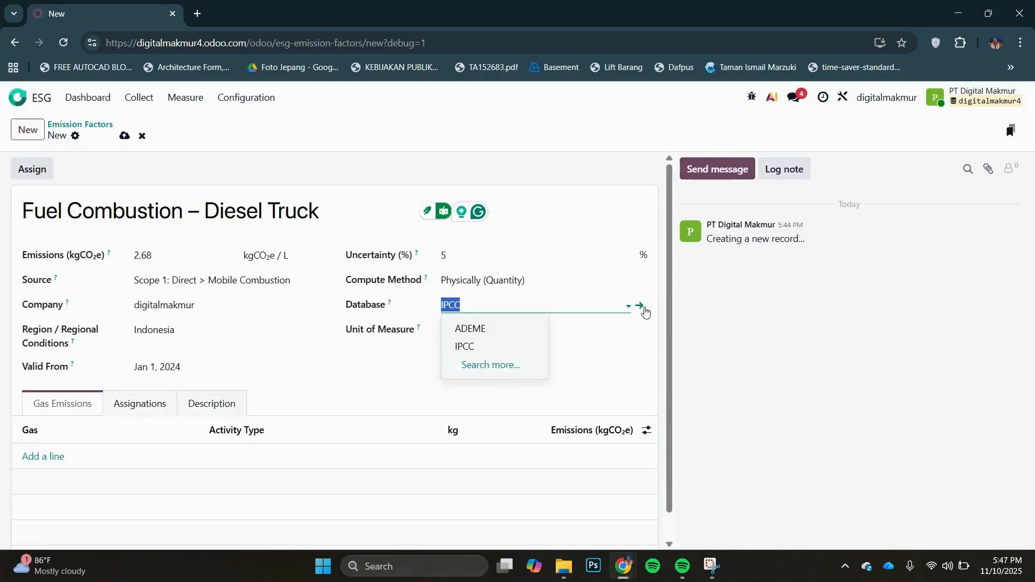
{"action": "left_click", "coordinate": [642, 305]}
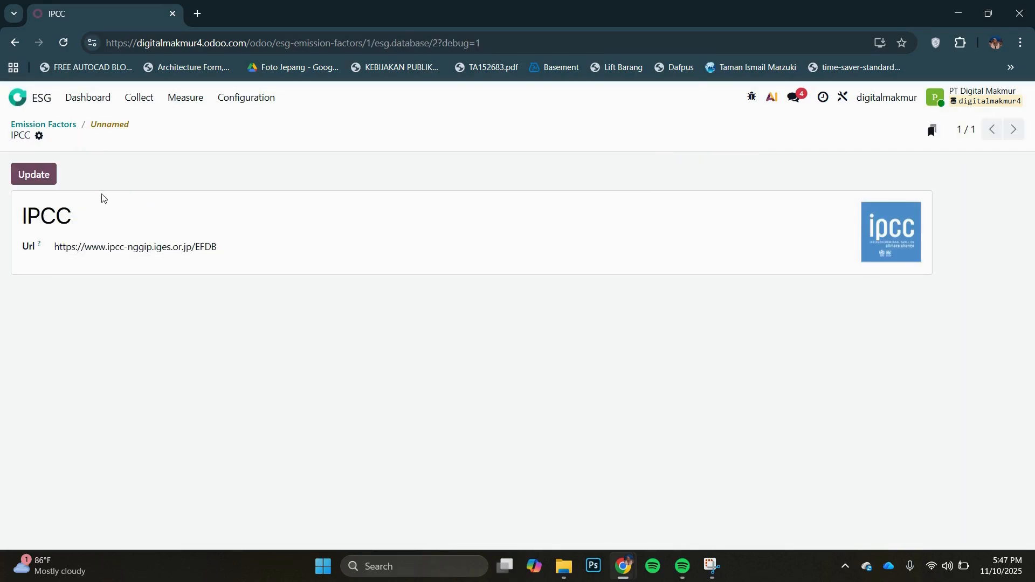
{"action": "left_click", "coordinate": [14, 43]}
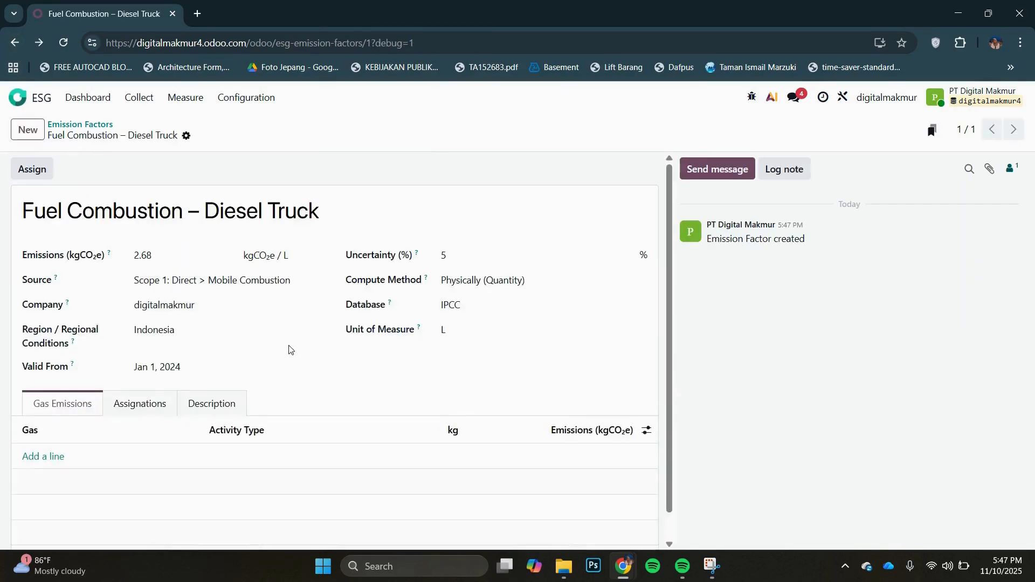
- Add a gas emission line, look through the full gas list without choosing one, and save the emission factor
{"action": "scroll", "coordinate": [226, 410], "scroll_direction": "down", "scroll_amount": 1}
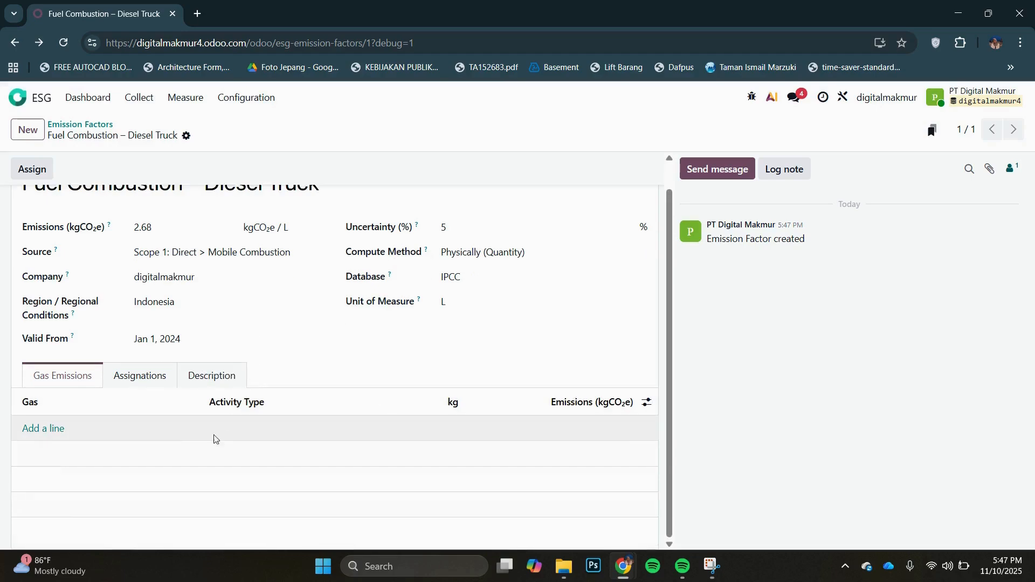
{"action": "left_click", "coordinate": [54, 430]}
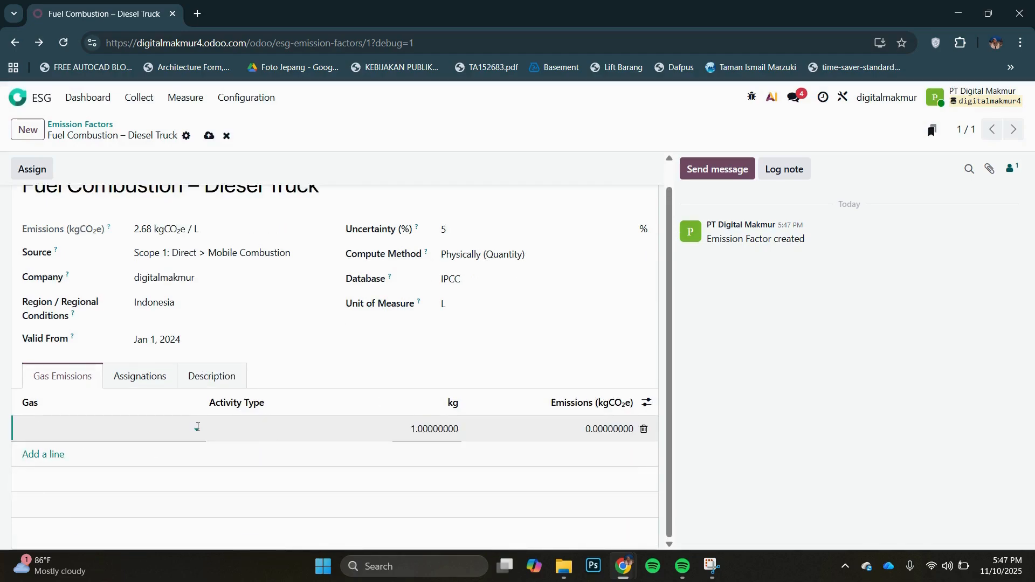
{"action": "left_click", "coordinate": [196, 430]}
{"action": "left_click", "coordinate": [92, 408]}
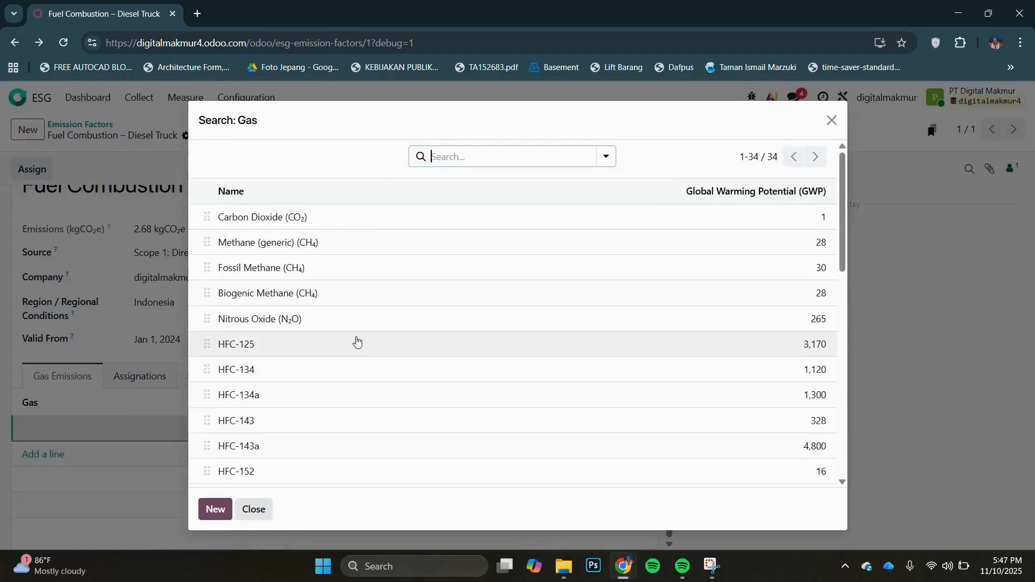
{"action": "scroll", "coordinate": [356, 345], "scroll_direction": "down", "scroll_amount": 5}
{"action": "scroll", "coordinate": [356, 351], "scroll_direction": "down", "scroll_amount": 5}
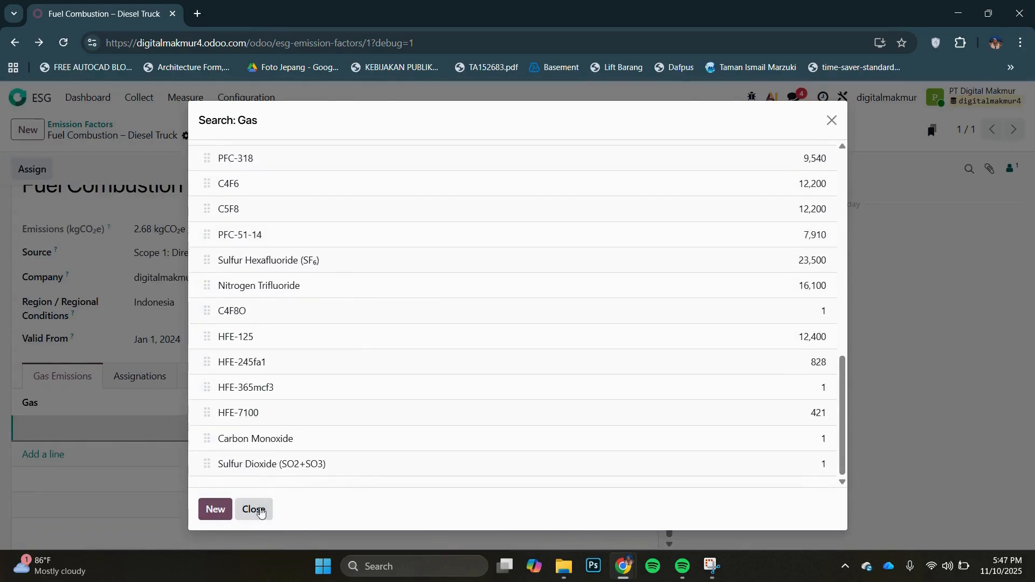
{"action": "left_click", "coordinate": [253, 509]}
{"action": "left_click", "coordinate": [209, 136]}
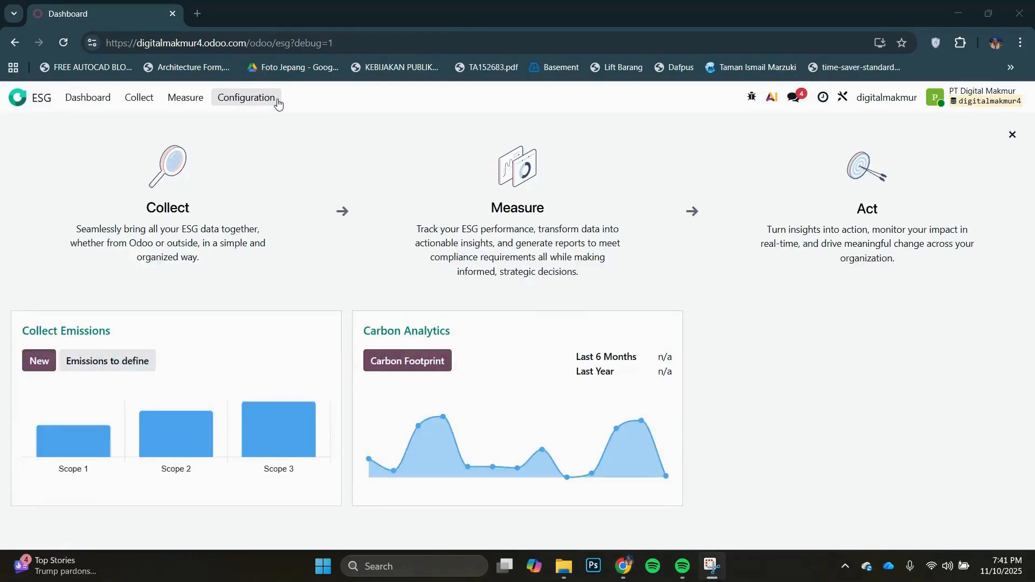
- Start a new emission source from the Emission Sources configuration
{"action": "left_click", "coordinate": [277, 102]}
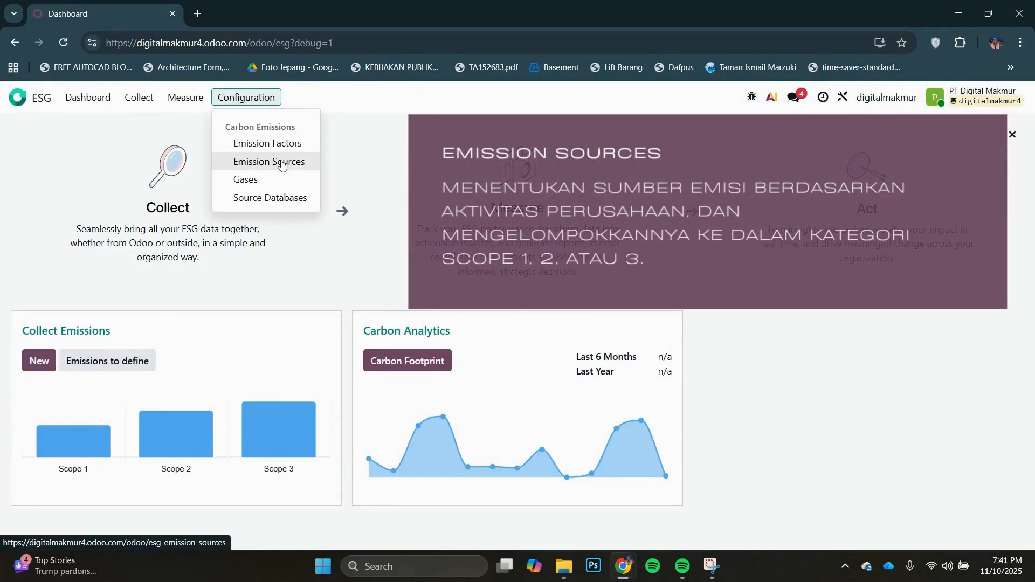
{"action": "left_click", "coordinate": [281, 165]}
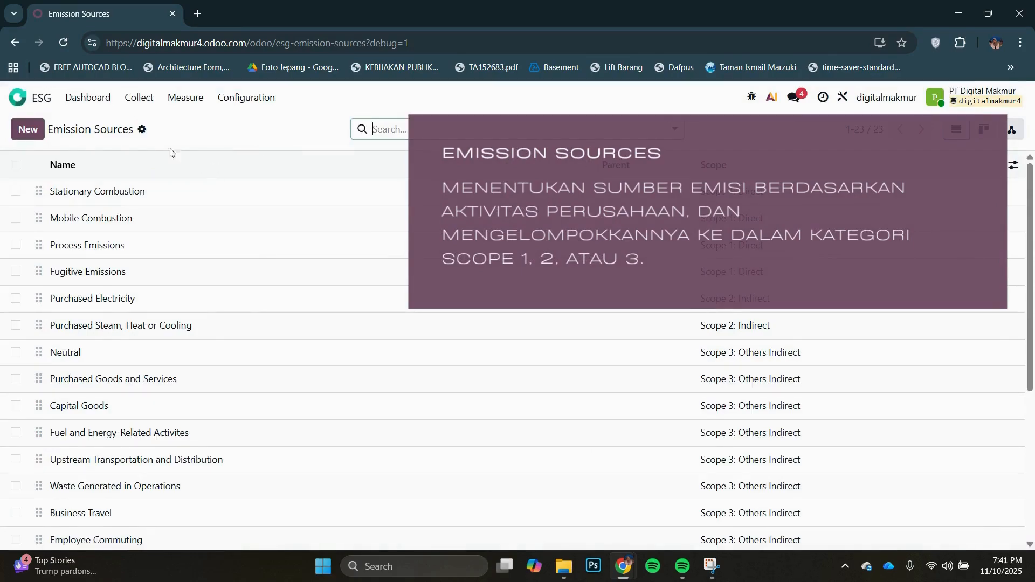
{"action": "left_click", "coordinate": [23, 132]}
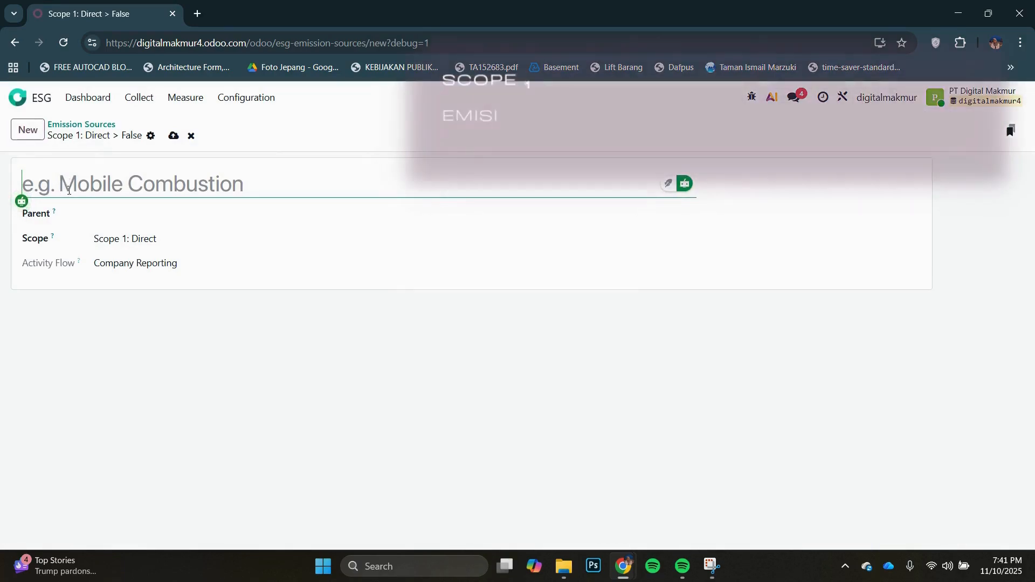
- Examine the available parent sources and the three scope options for the new emission source
{"action": "left_click", "coordinate": [106, 210]}
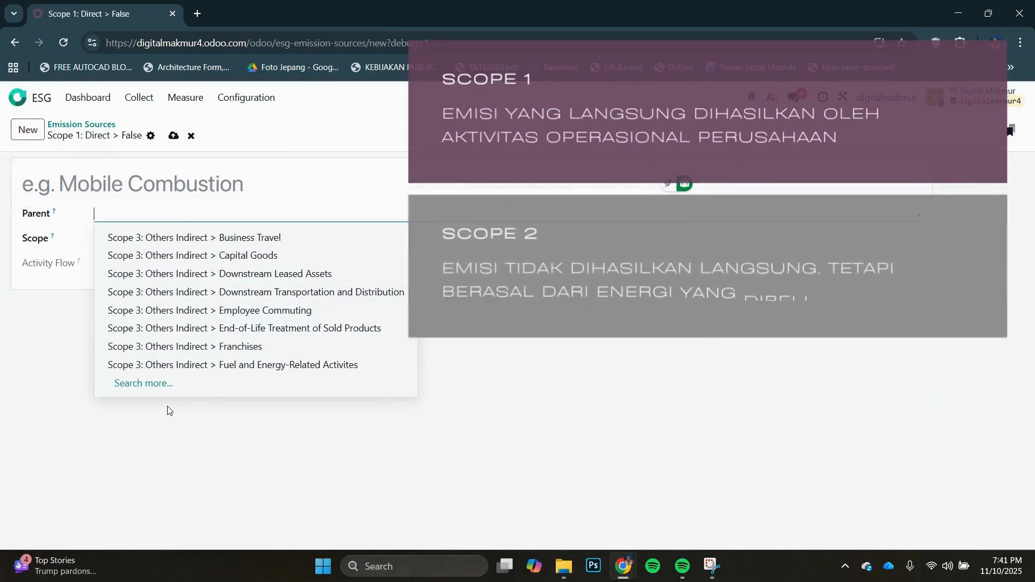
{"action": "left_click", "coordinate": [143, 383]}
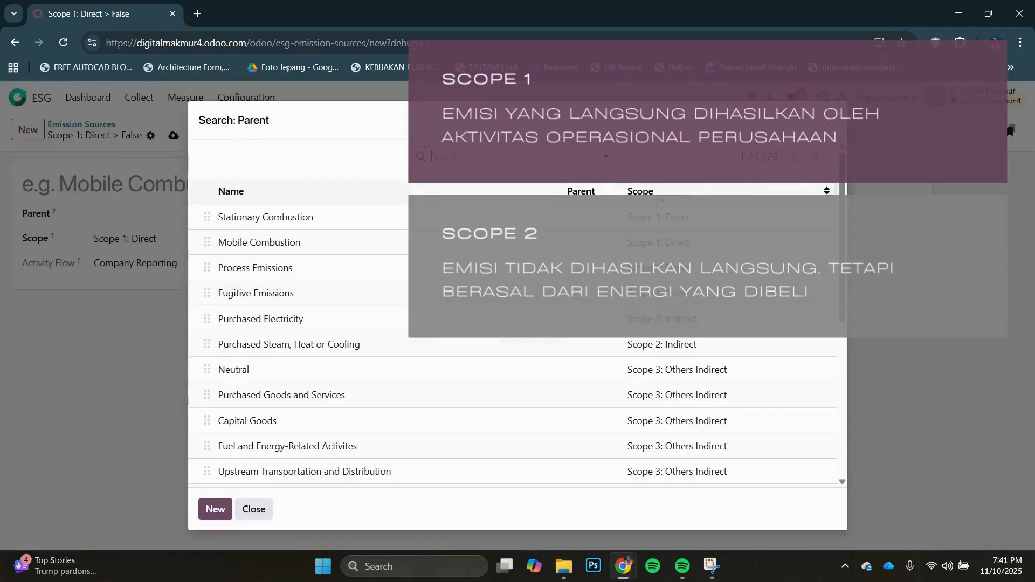
{"action": "key", "text": "Escape"}
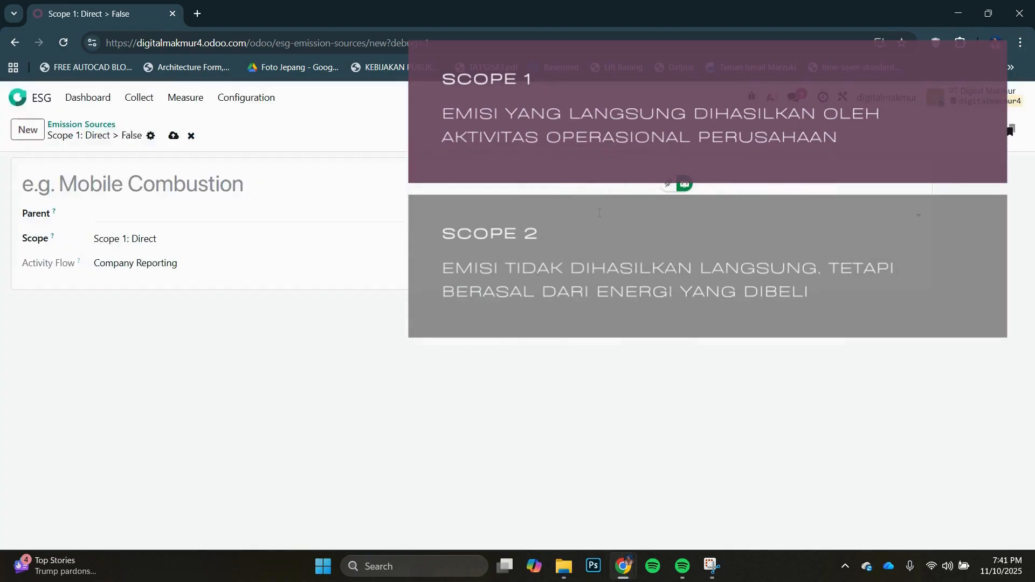
{"action": "left_click", "coordinate": [282, 239]}
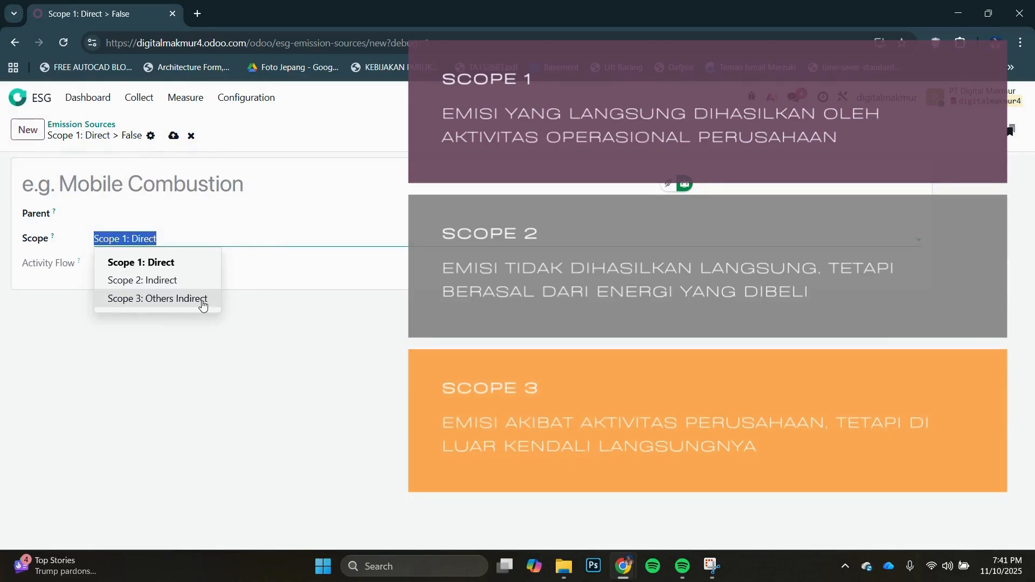
{"action": "left_click", "coordinate": [202, 332]}
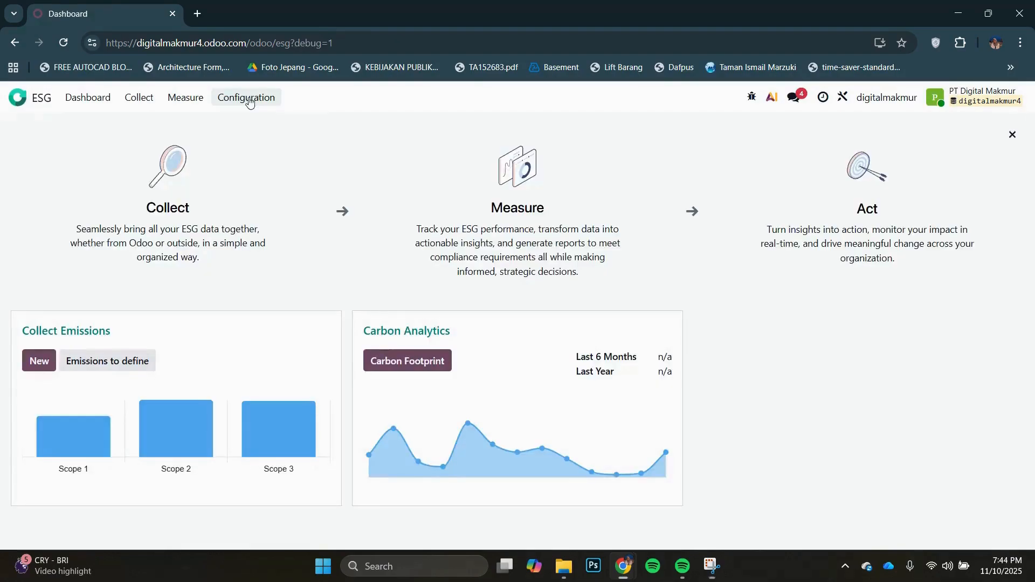
- Start a new gas record from the Gases configuration
{"action": "left_click", "coordinate": [246, 98]}
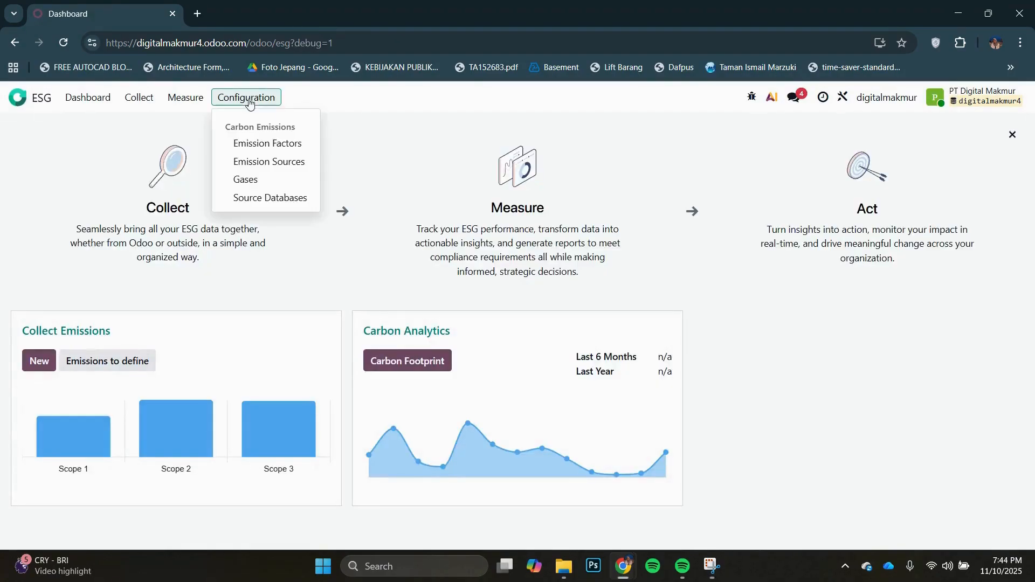
{"action": "left_click", "coordinate": [268, 182]}
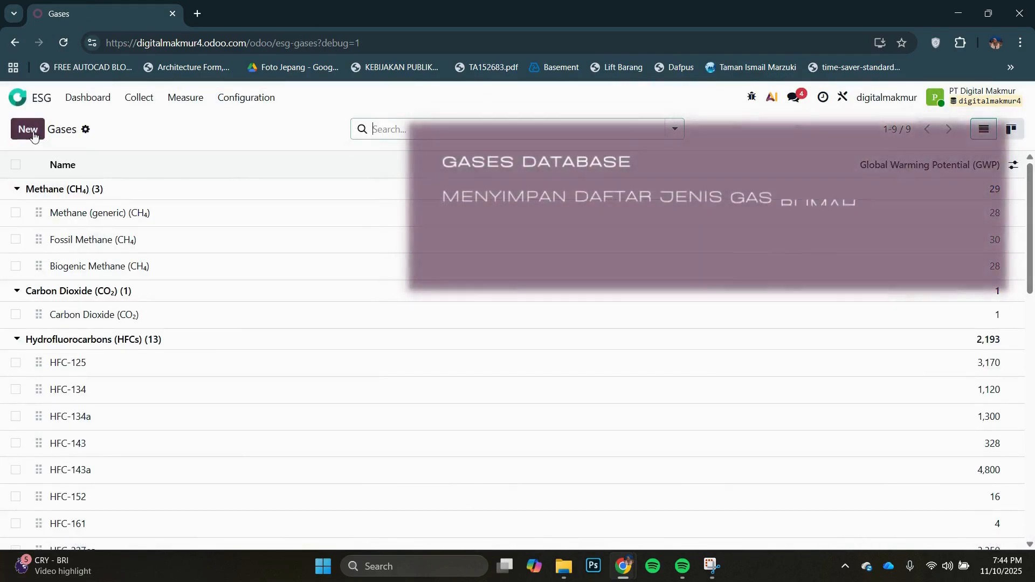
{"action": "left_click", "coordinate": [30, 129]}
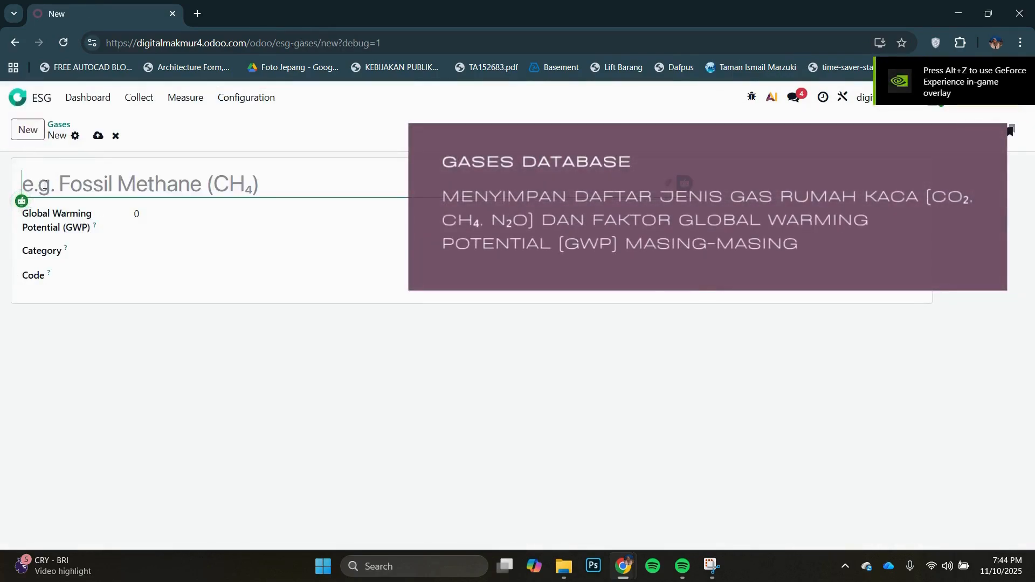
- Examine the Global Warming Potential field and the available category options for the new gas without choosing one
{"action": "left_click", "coordinate": [153, 216]}
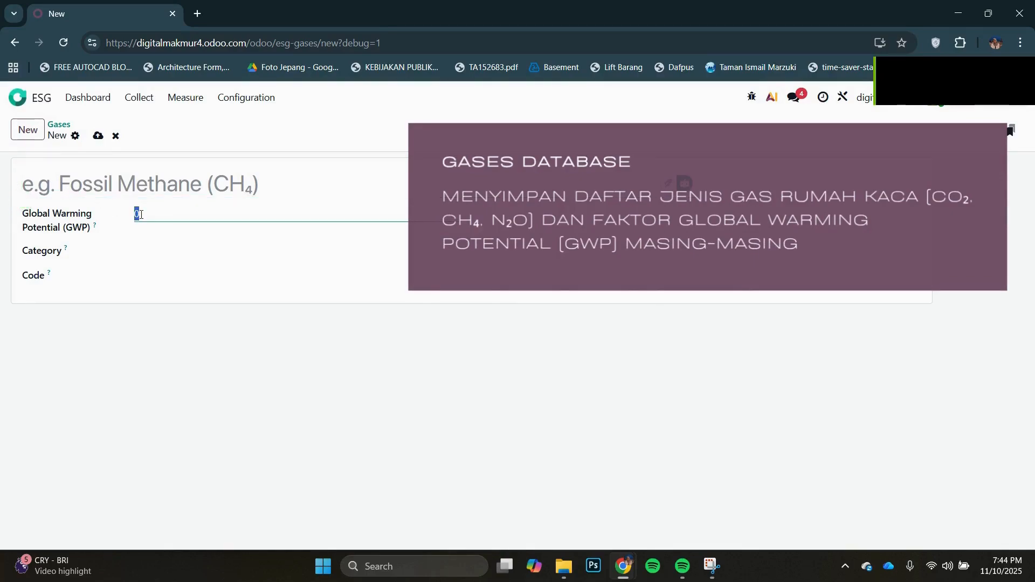
{"action": "left_click", "coordinate": [139, 252]}
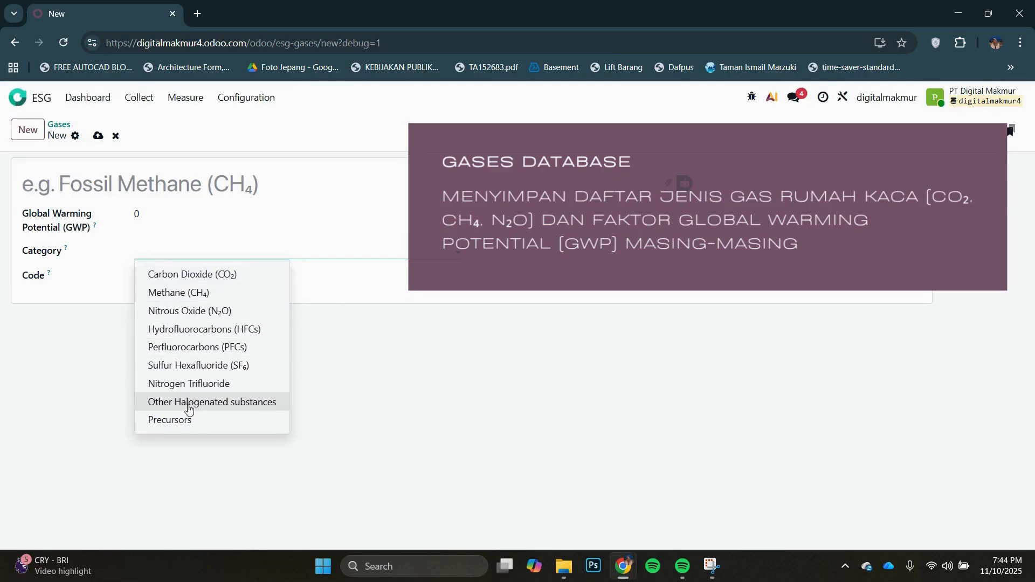
{"action": "left_click", "coordinate": [113, 374]}
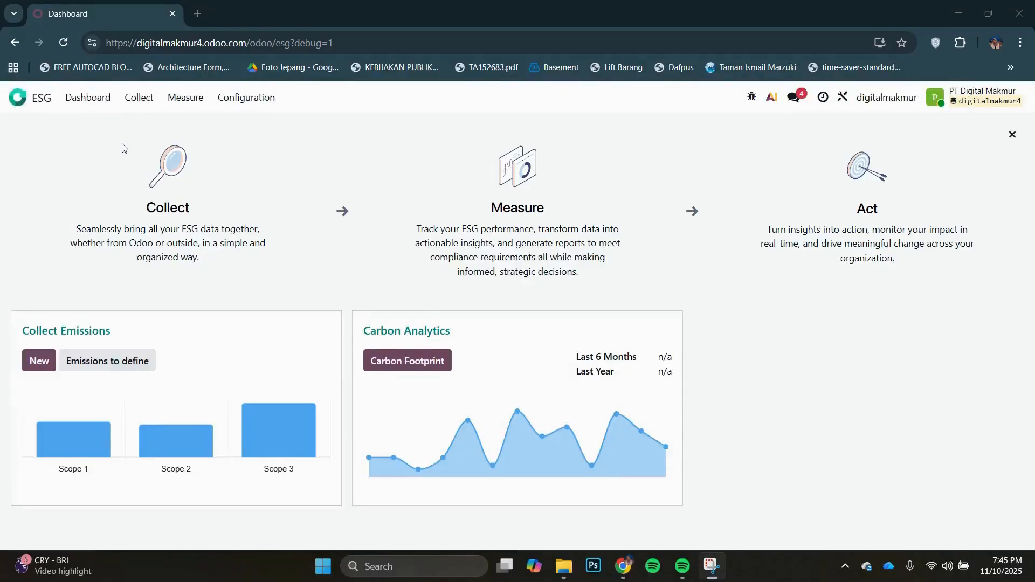
- Open the Offset Emissions records from the carbon emissions collection options
{"action": "left_click", "coordinate": [142, 100]}
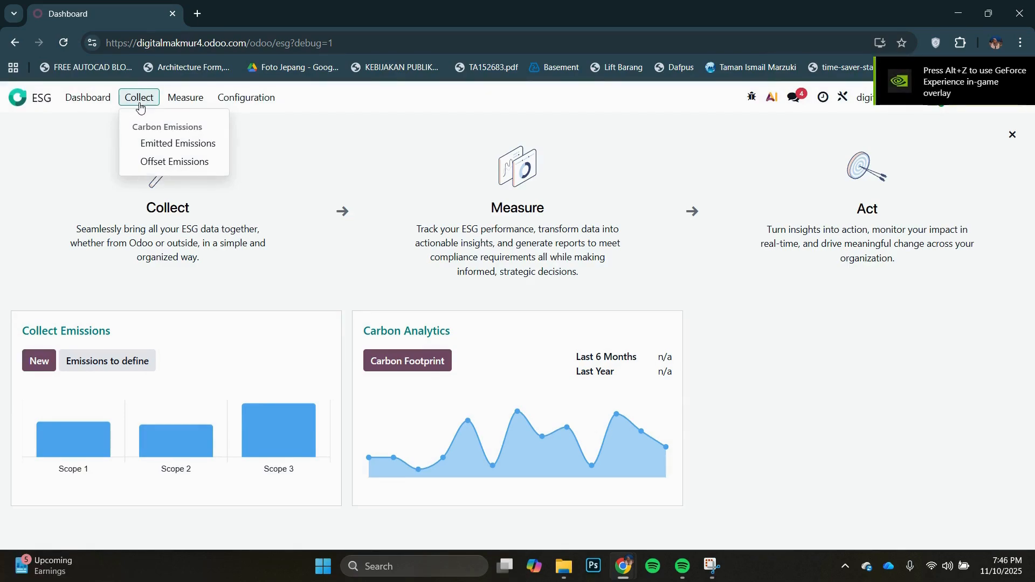
{"action": "left_click", "coordinate": [140, 168]}
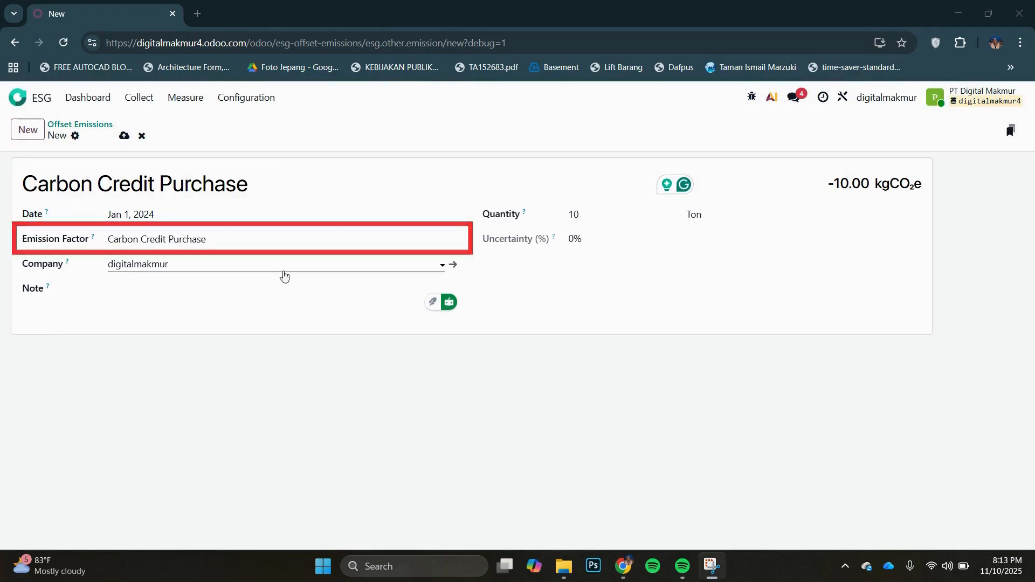
- Look through the full emission factor and unit of measure lists for the Carbon Credit Purchase offset, keeping both current choices
{"action": "left_click", "coordinate": [295, 247]}
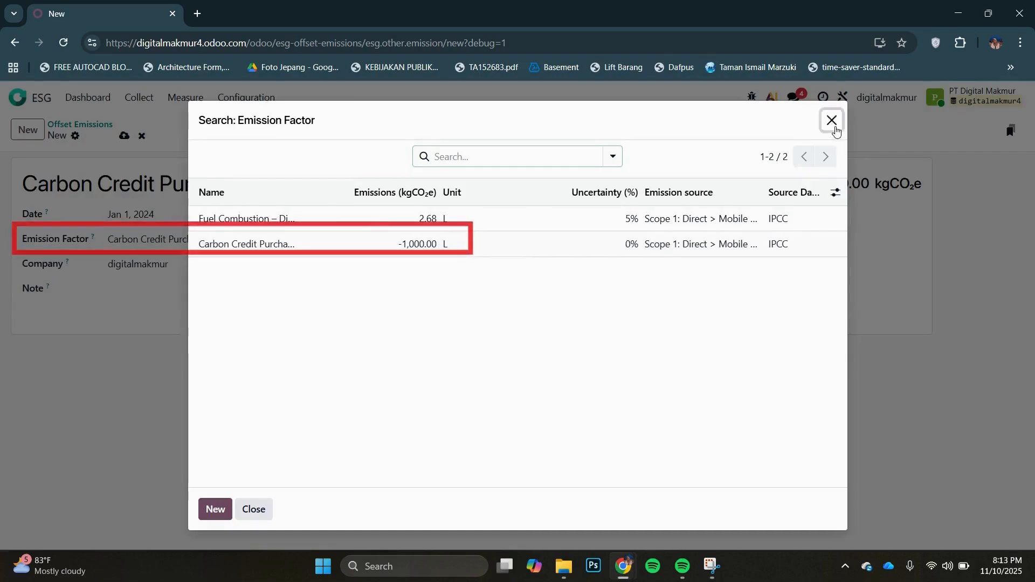
{"action": "left_click", "coordinate": [829, 120]}
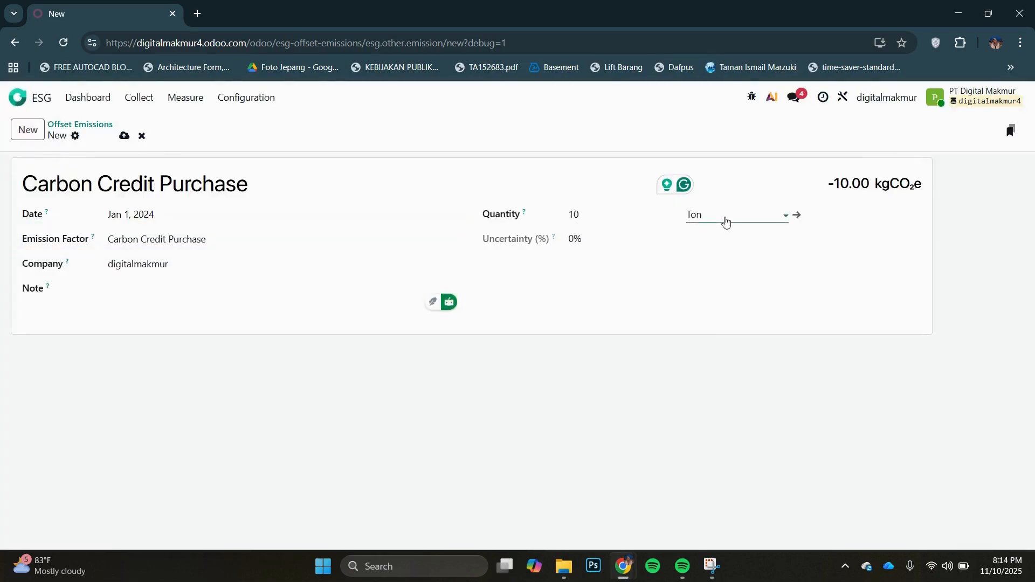
{"action": "left_click", "coordinate": [724, 221]}
{"action": "scroll", "coordinate": [559, 367], "scroll_direction": "down", "scroll_amount": 1}
{"action": "scroll", "coordinate": [562, 353], "scroll_direction": "up", "scroll_amount": 1}
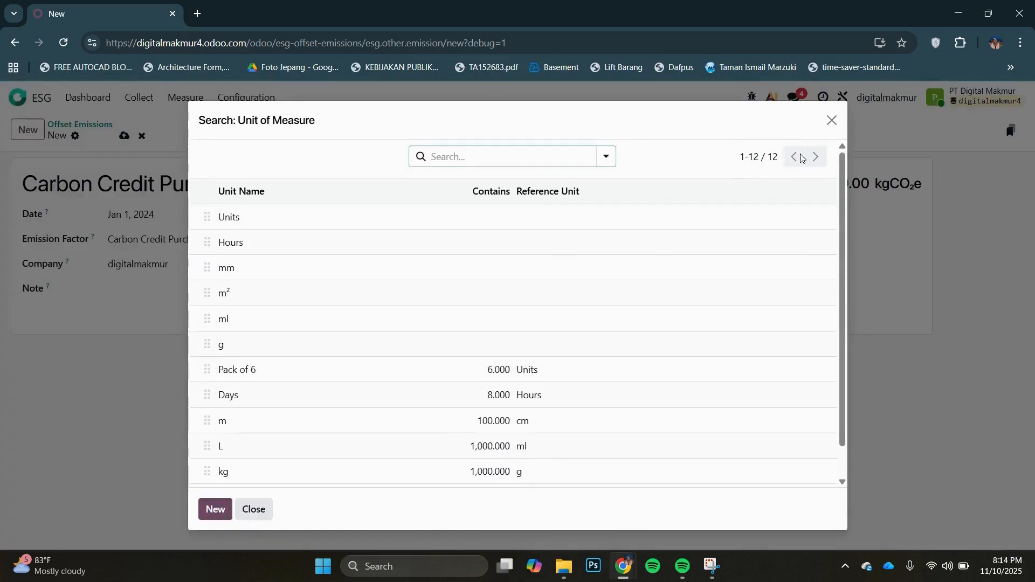
{"action": "left_click", "coordinate": [832, 120]}
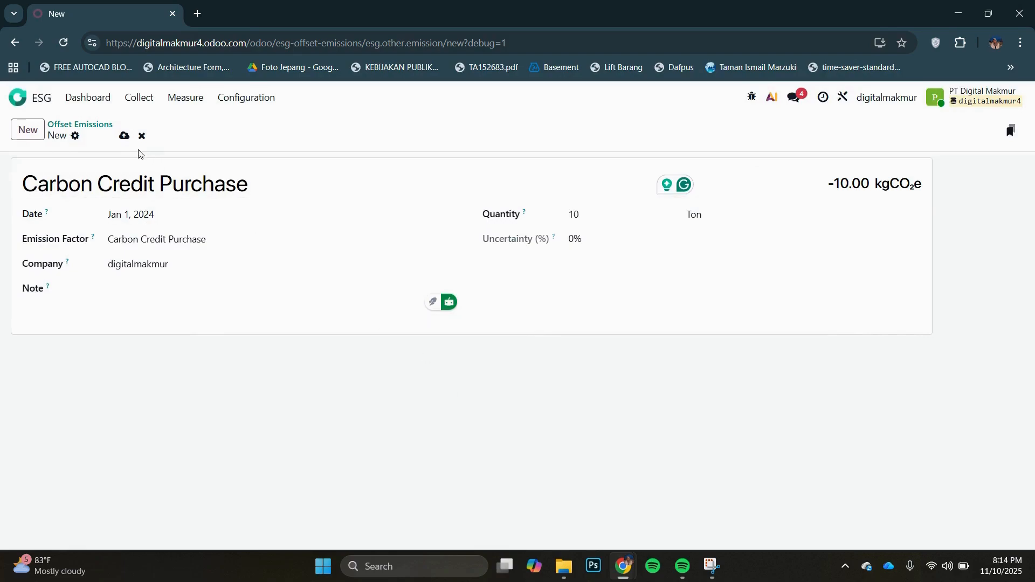